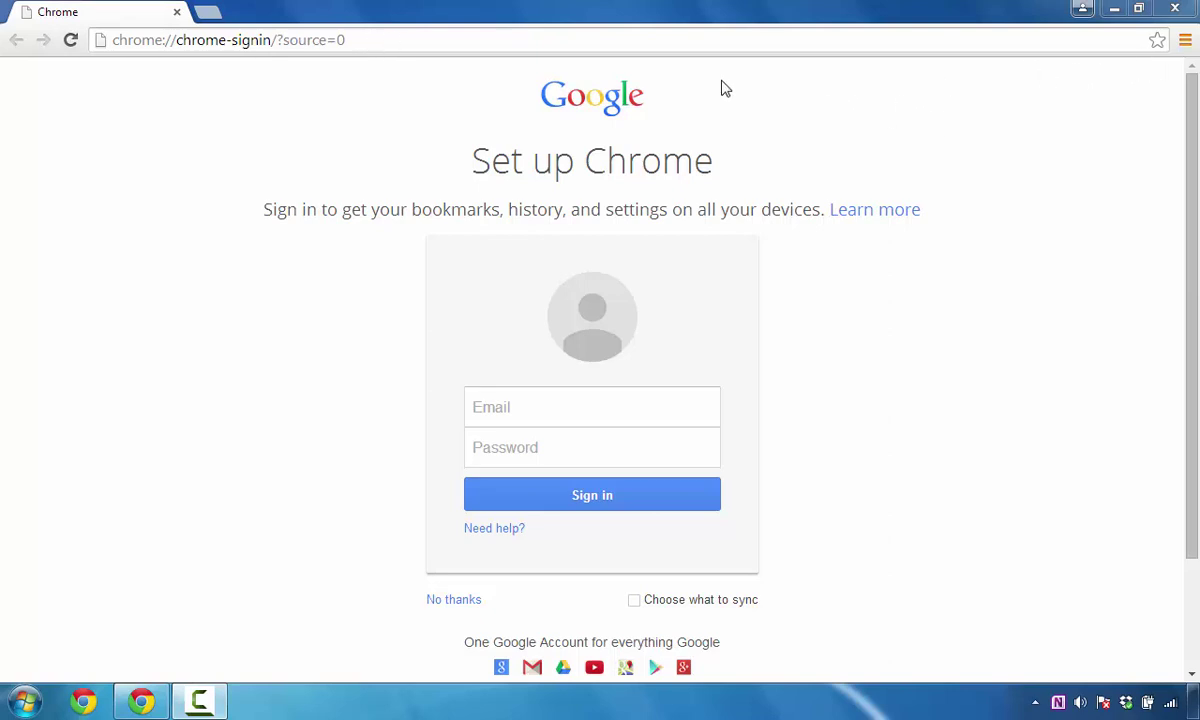
Search Google for 'chrome web store' from the address bar
{"action": "left_click", "coordinate": [535, 41]}
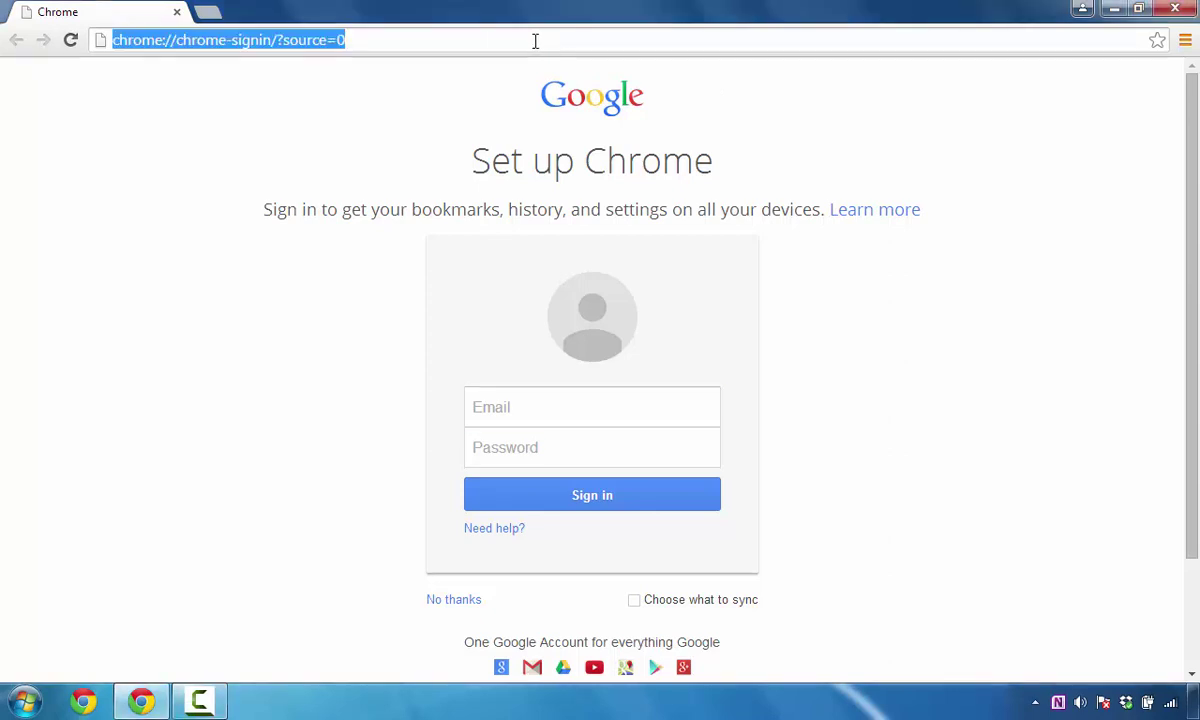
{"action": "type", "text": "chrome web"}
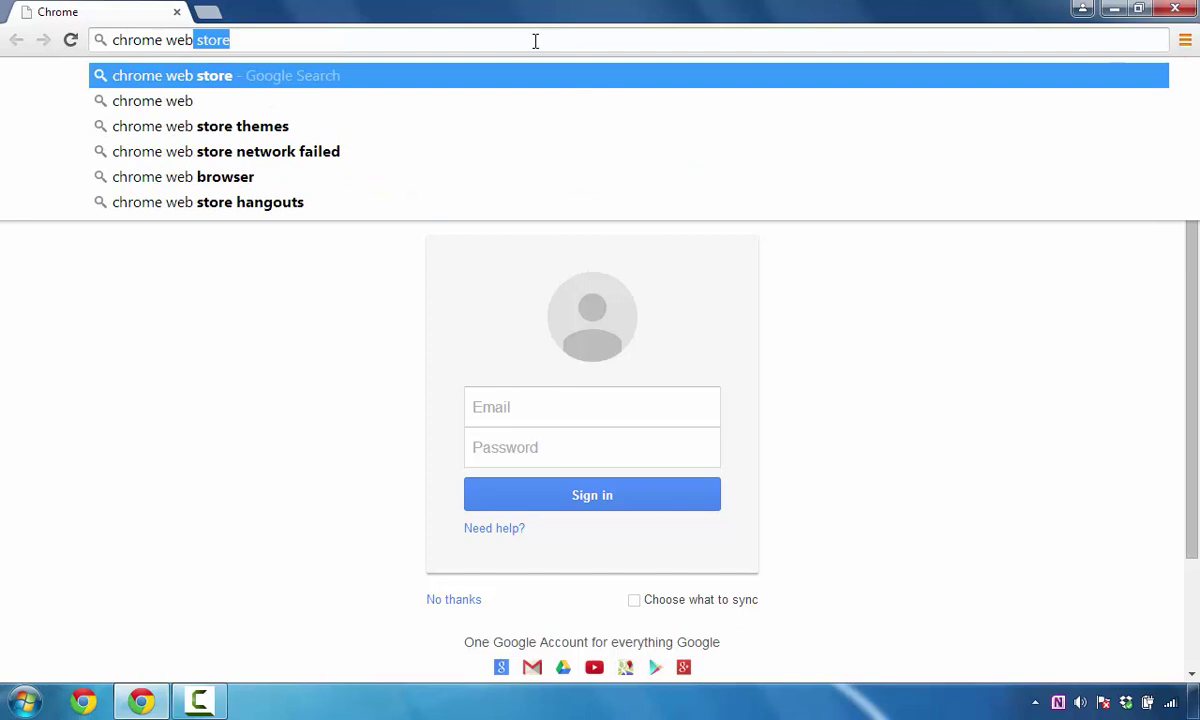
{"action": "key", "text": "Return"}
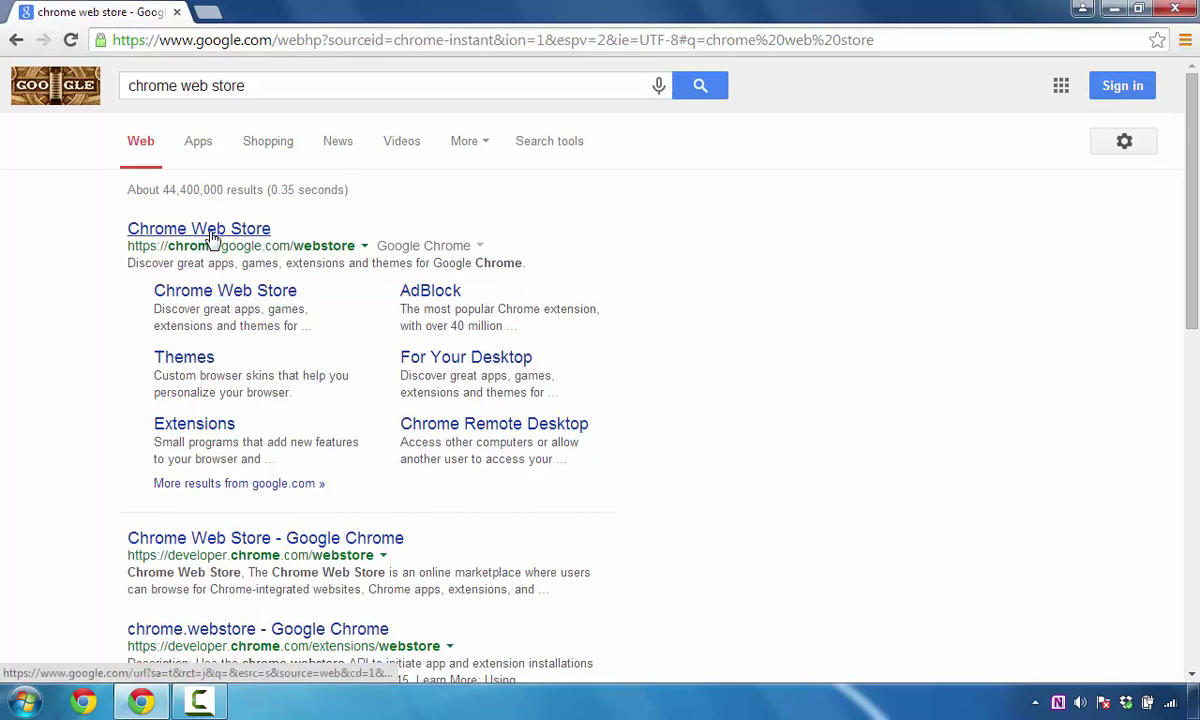
Open the Chrome Web Store, search it for 'speak', and browse the results
{"action": "left_click", "coordinate": [211, 232]}
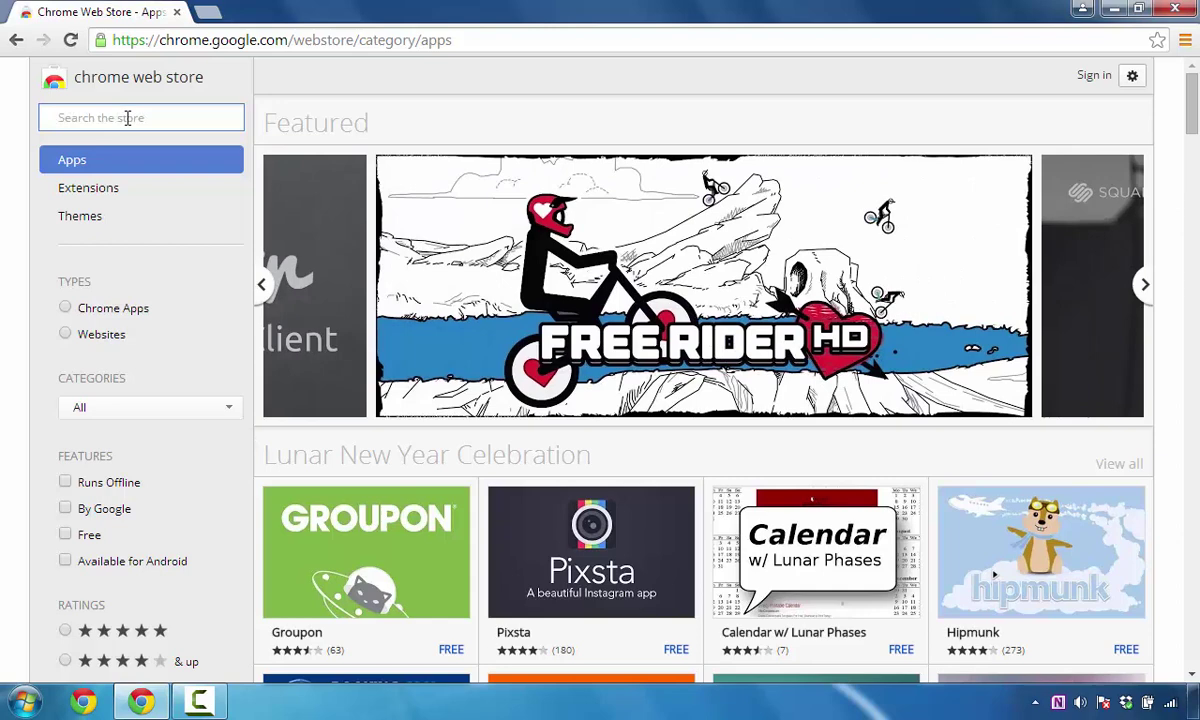
{"action": "type", "text": "speak"}
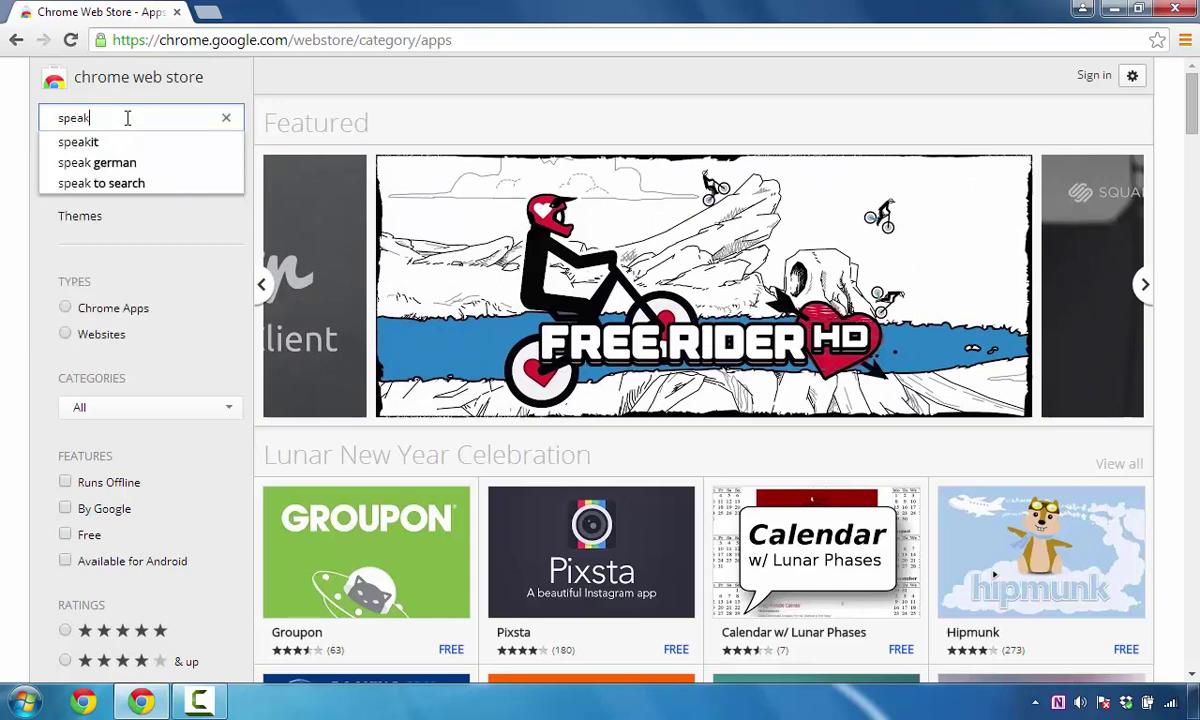
{"action": "key", "text": "Return"}
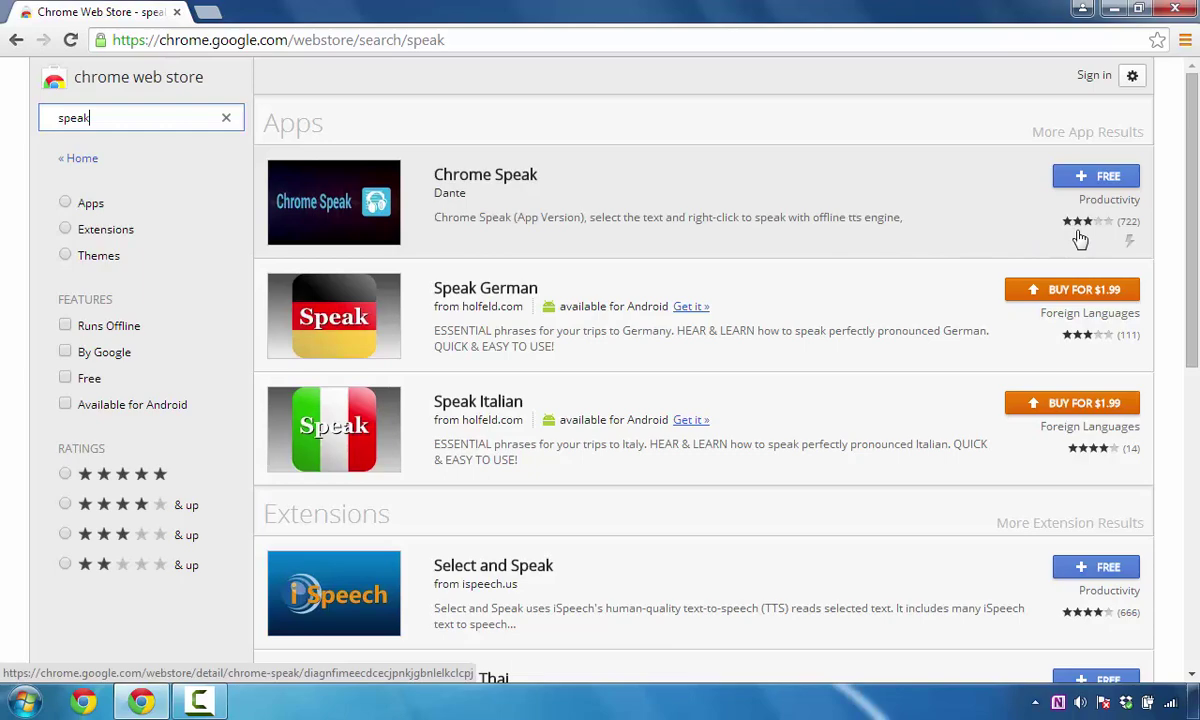
{"action": "scroll", "coordinate": [913, 225], "scroll_direction": "down", "scroll_amount": 2}
{"action": "scroll", "coordinate": [900, 225], "scroll_direction": "down", "scroll_amount": 1}
{"action": "scroll", "coordinate": [890, 225], "scroll_direction": "down", "scroll_amount": 3}
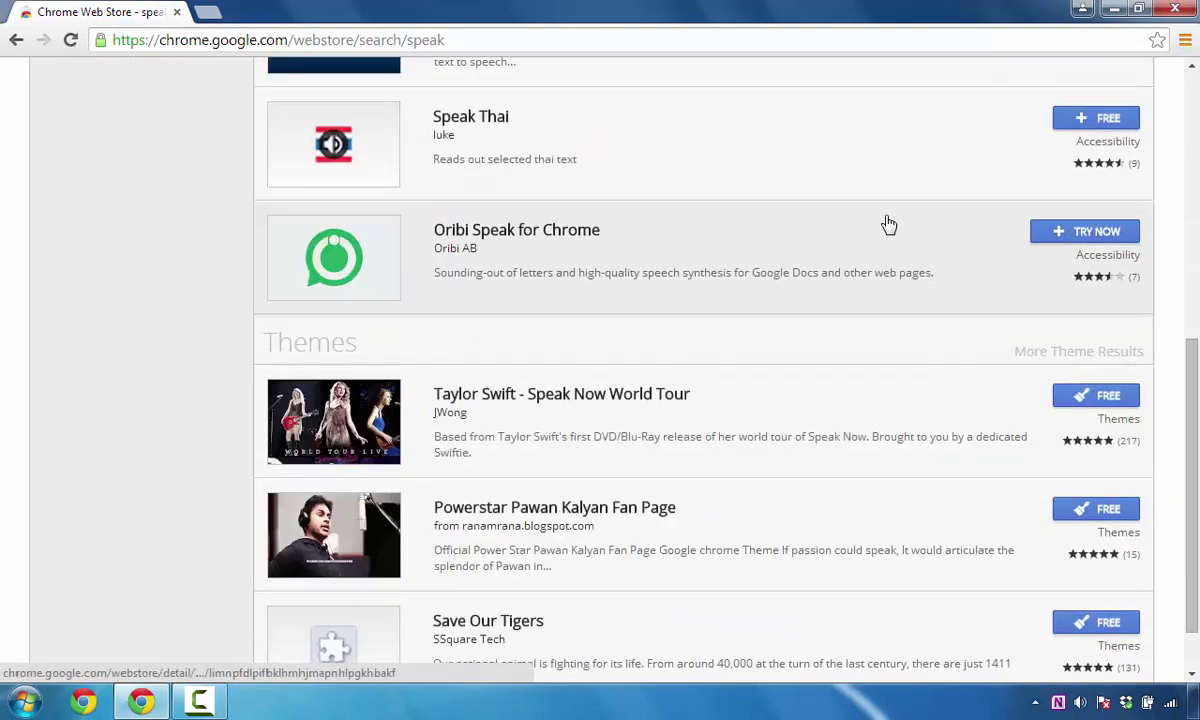
{"action": "scroll", "coordinate": [871, 218], "scroll_direction": "down", "scroll_amount": 1}
{"action": "scroll", "coordinate": [846, 220], "scroll_direction": "up", "scroll_amount": 3}
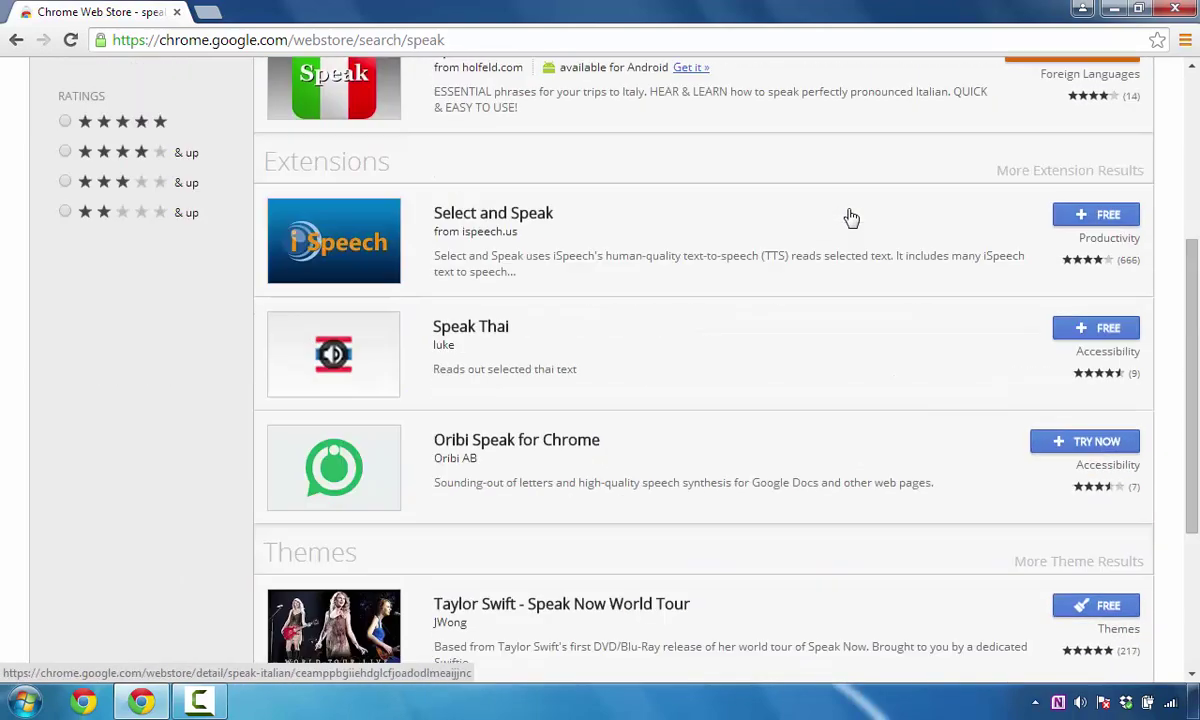
{"action": "scroll", "coordinate": [843, 220], "scroll_direction": "up", "scroll_amount": 4}
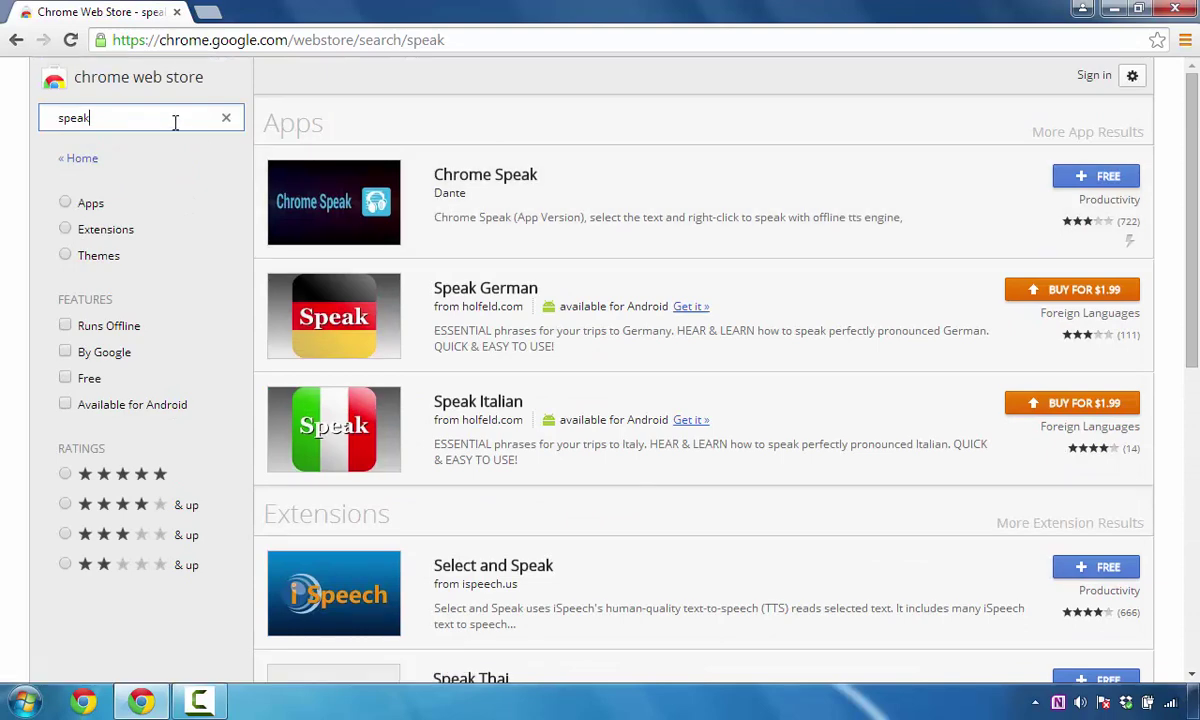
Search the store for 'speakit' and start adding SpeakIt!, cancelling once before retrying
{"action": "type", "text": "it"}
{"action": "key", "text": "Return"}
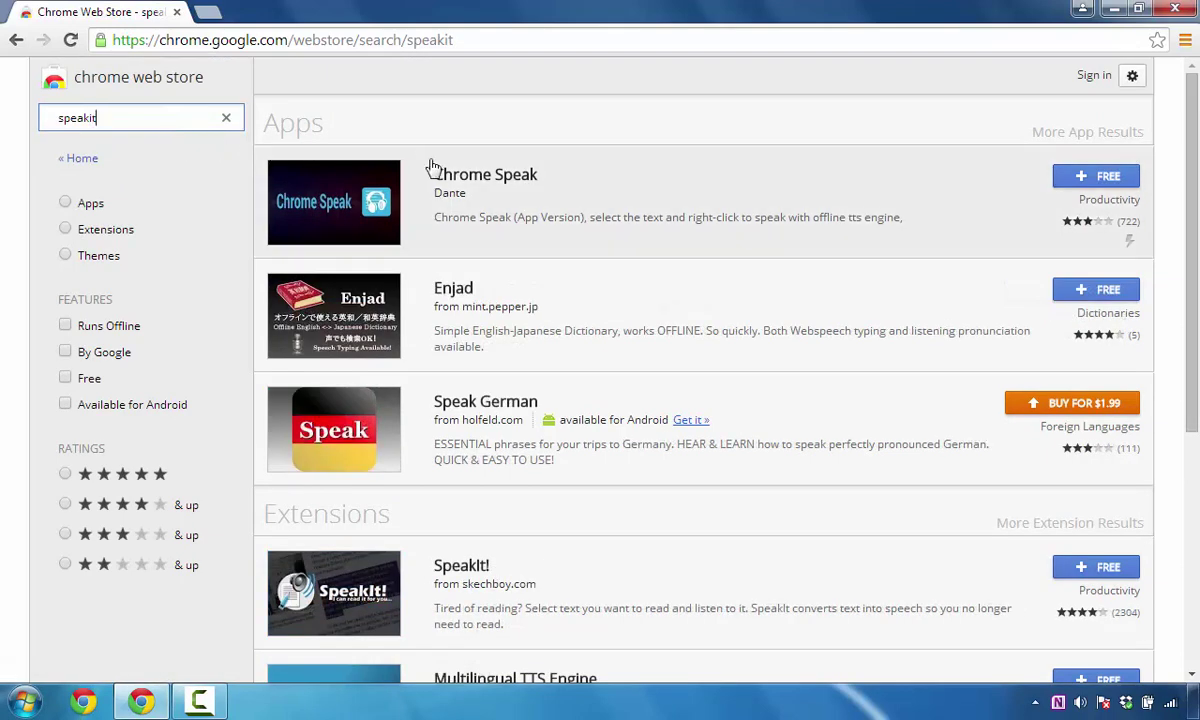
{"action": "scroll", "coordinate": [430, 166], "scroll_direction": "down", "scroll_amount": 3}
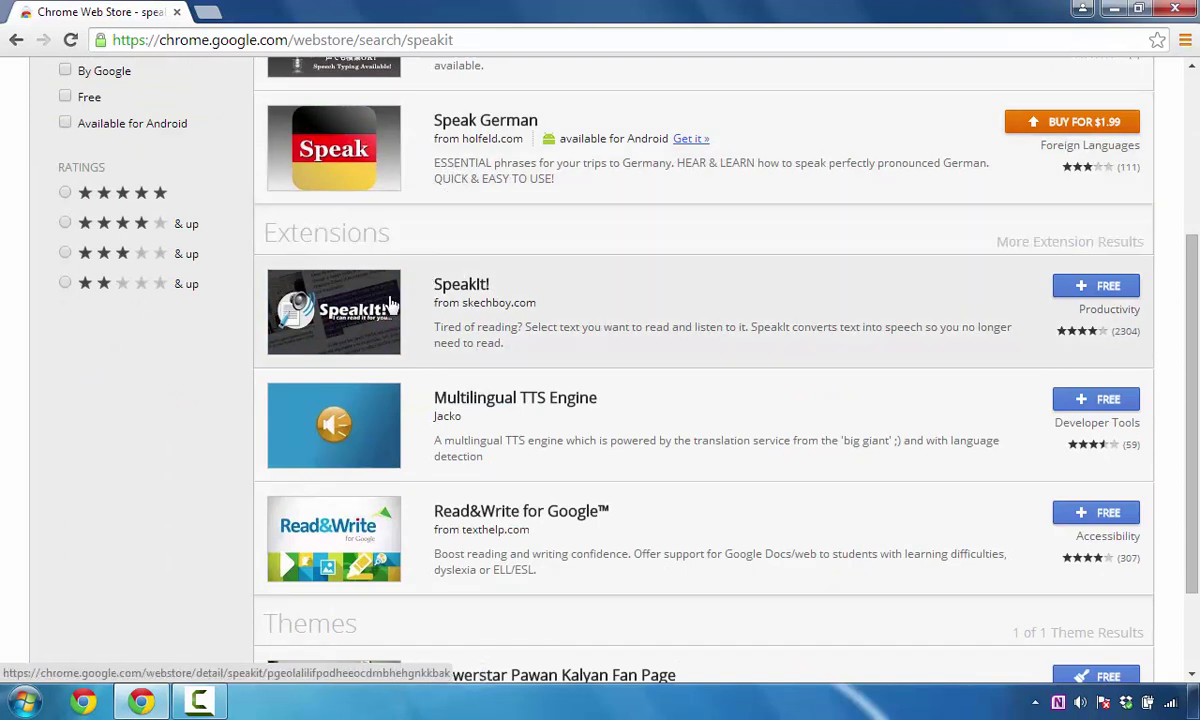
{"action": "left_click", "coordinate": [1094, 287]}
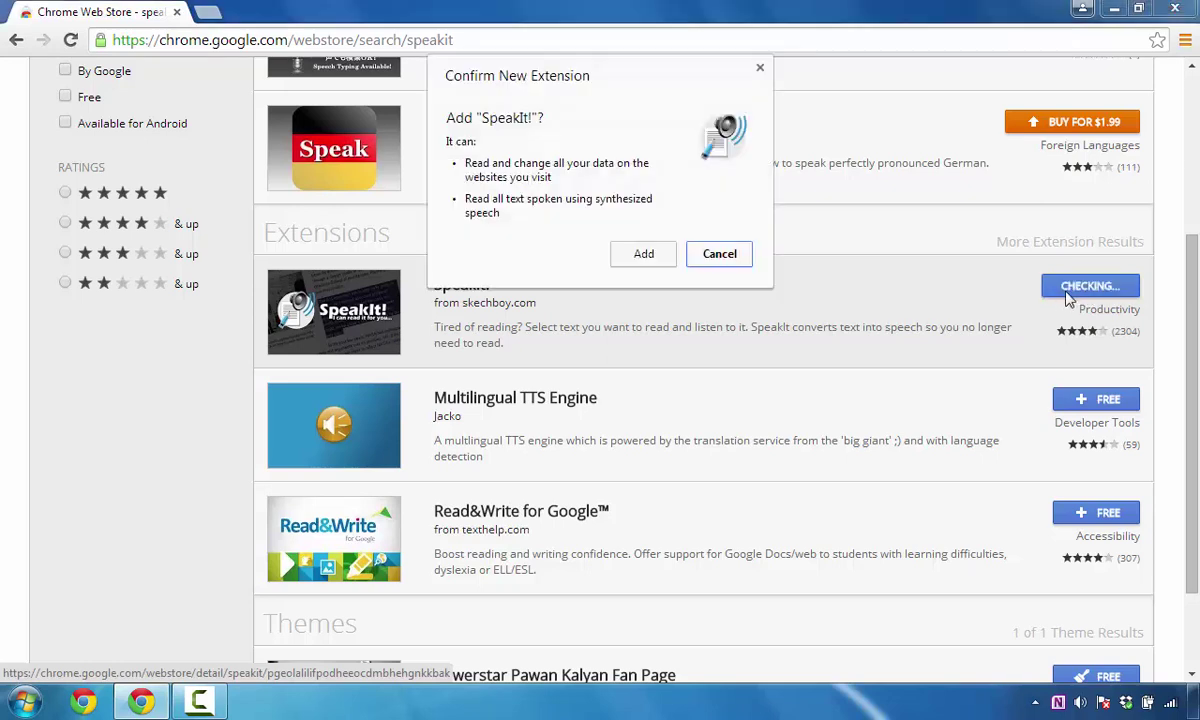
{"action": "left_click", "coordinate": [722, 255]}
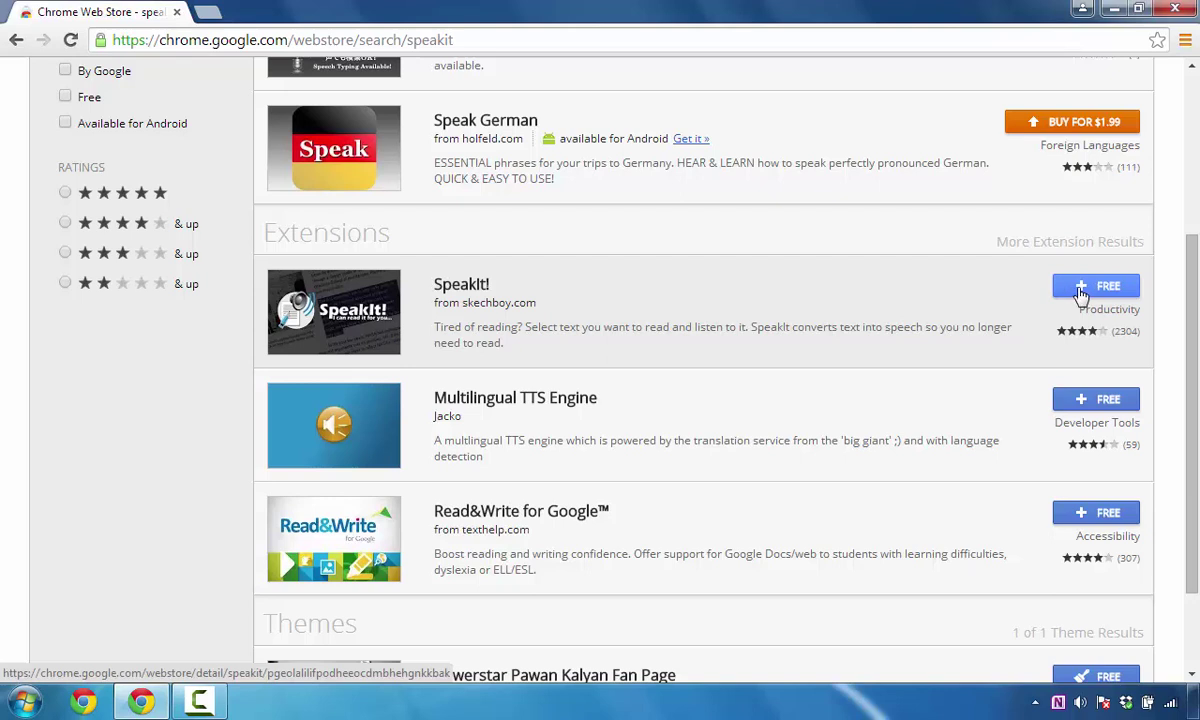
{"action": "left_click", "coordinate": [1081, 290]}
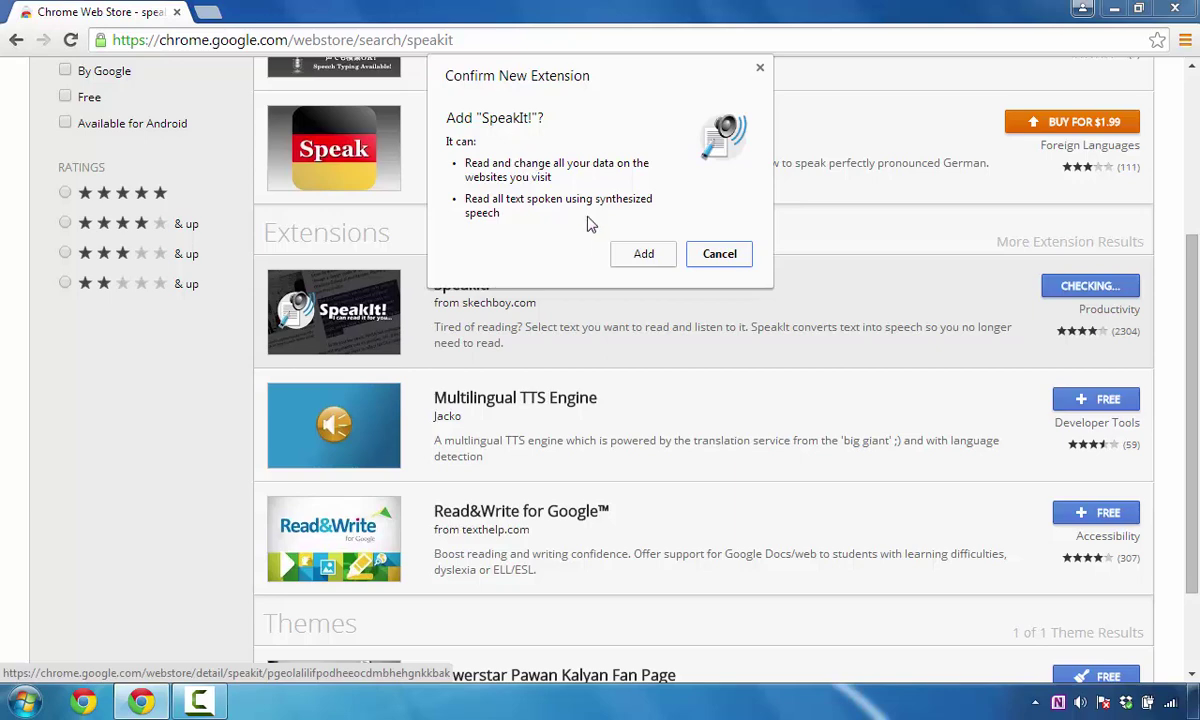
Confirm adding SpeakIt! and check its Voice list on the options page, leaving it unchanged
{"action": "left_click", "coordinate": [643, 254]}
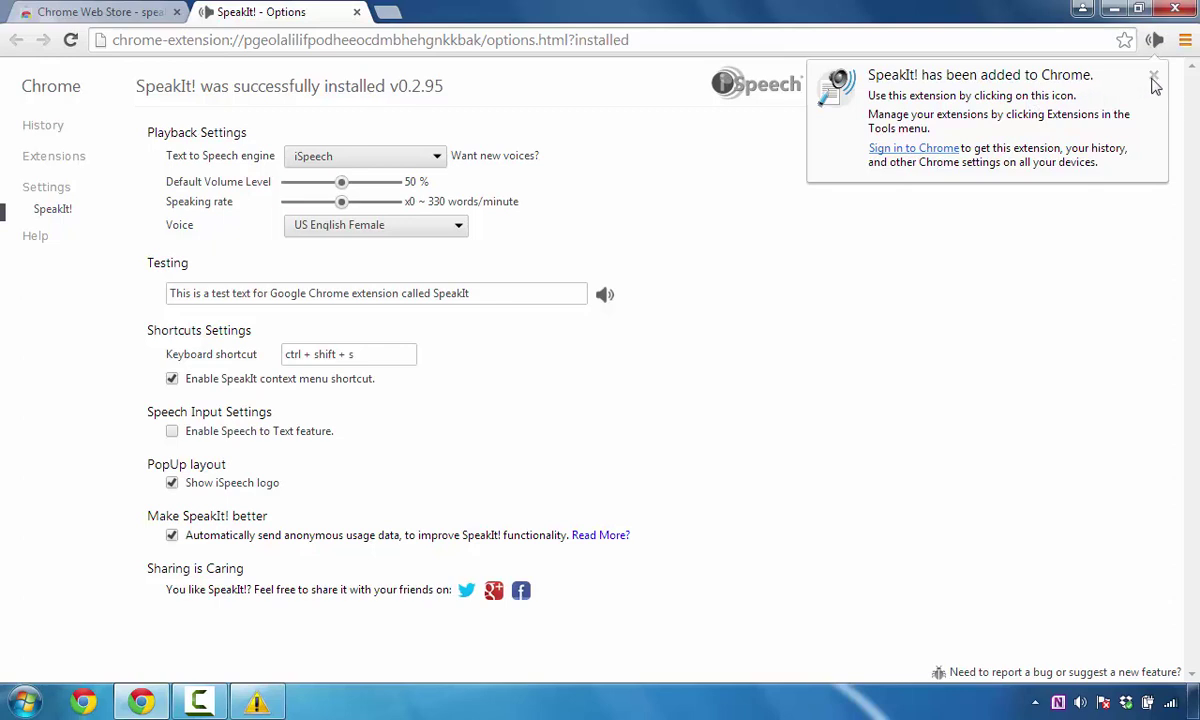
{"action": "left_click", "coordinate": [1153, 77]}
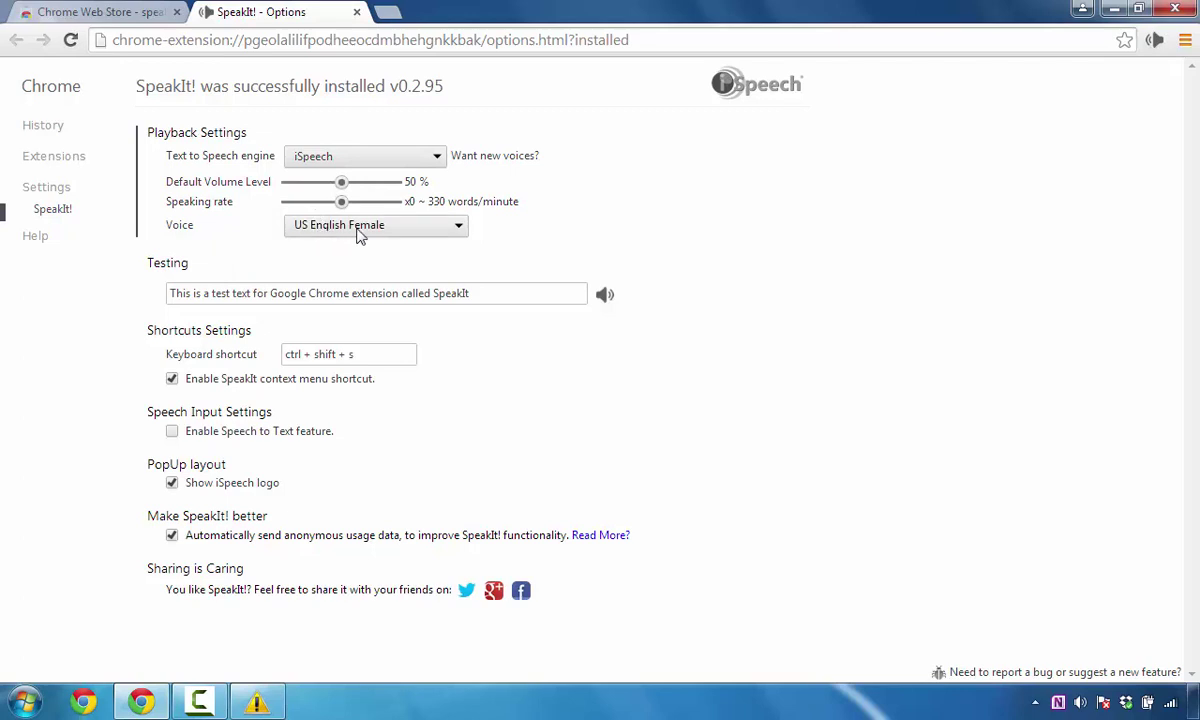
{"action": "left_click", "coordinate": [355, 231]}
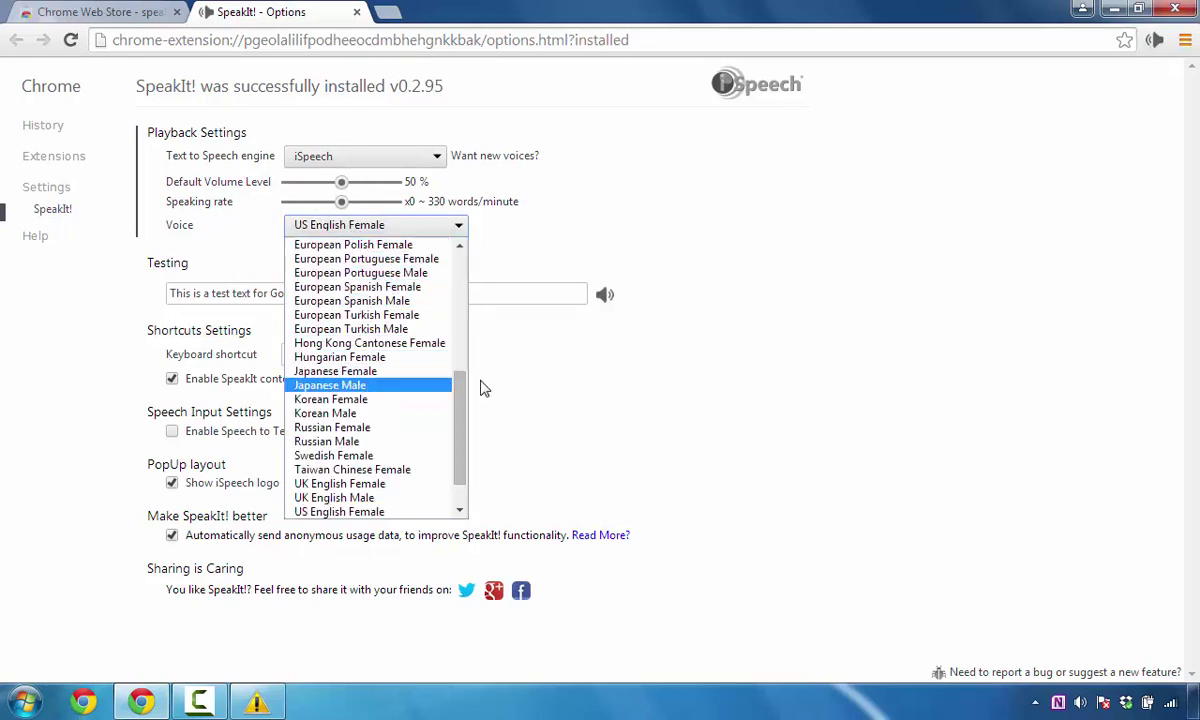
{"action": "left_click", "coordinate": [533, 380]}
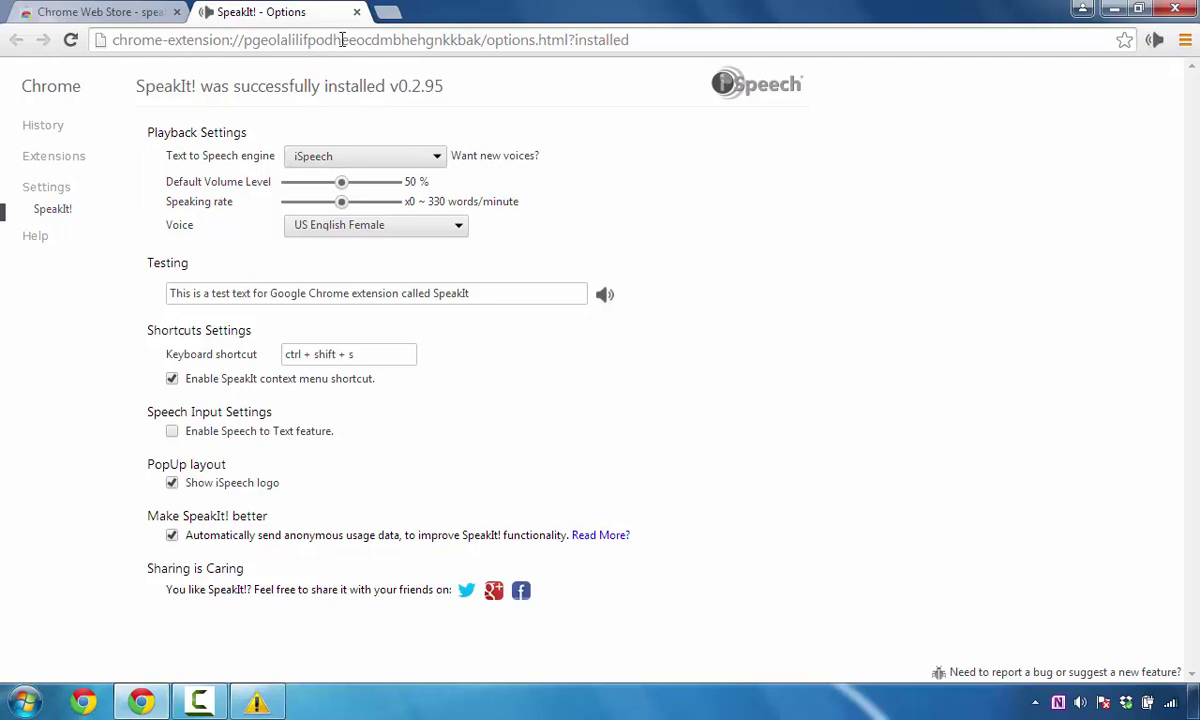
In a new tab, go to Google News from the search results
{"action": "left_click", "coordinate": [387, 12]}
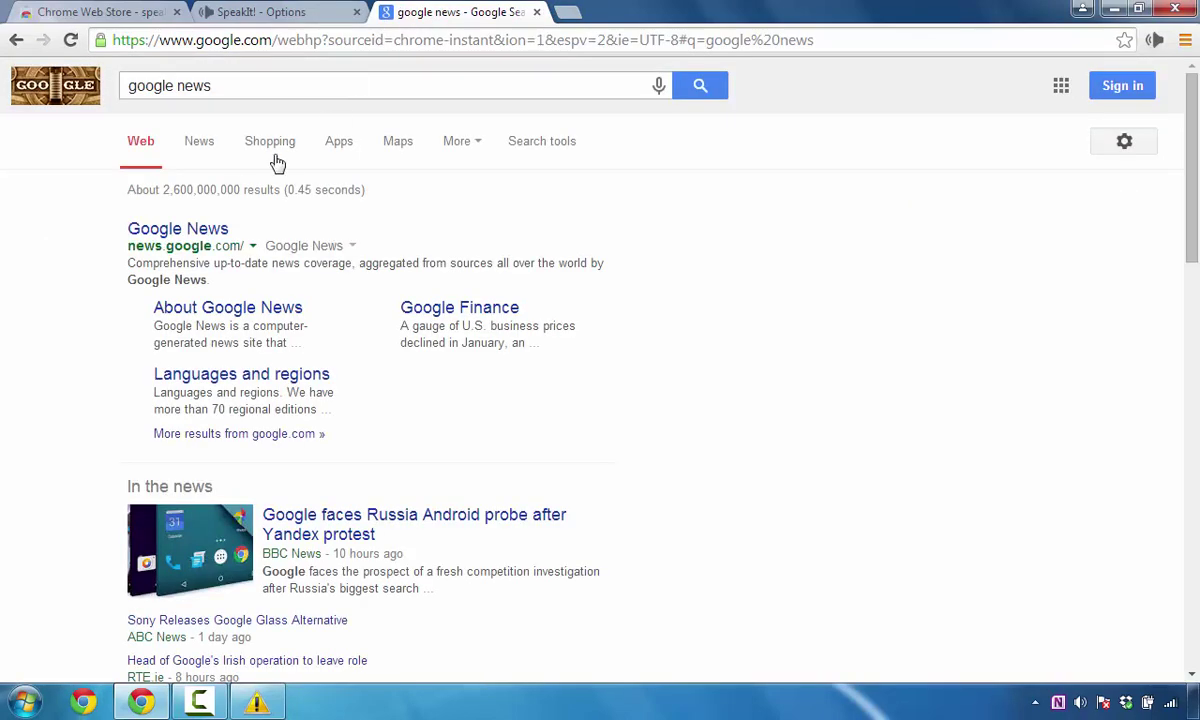
{"action": "left_click", "coordinate": [197, 229]}
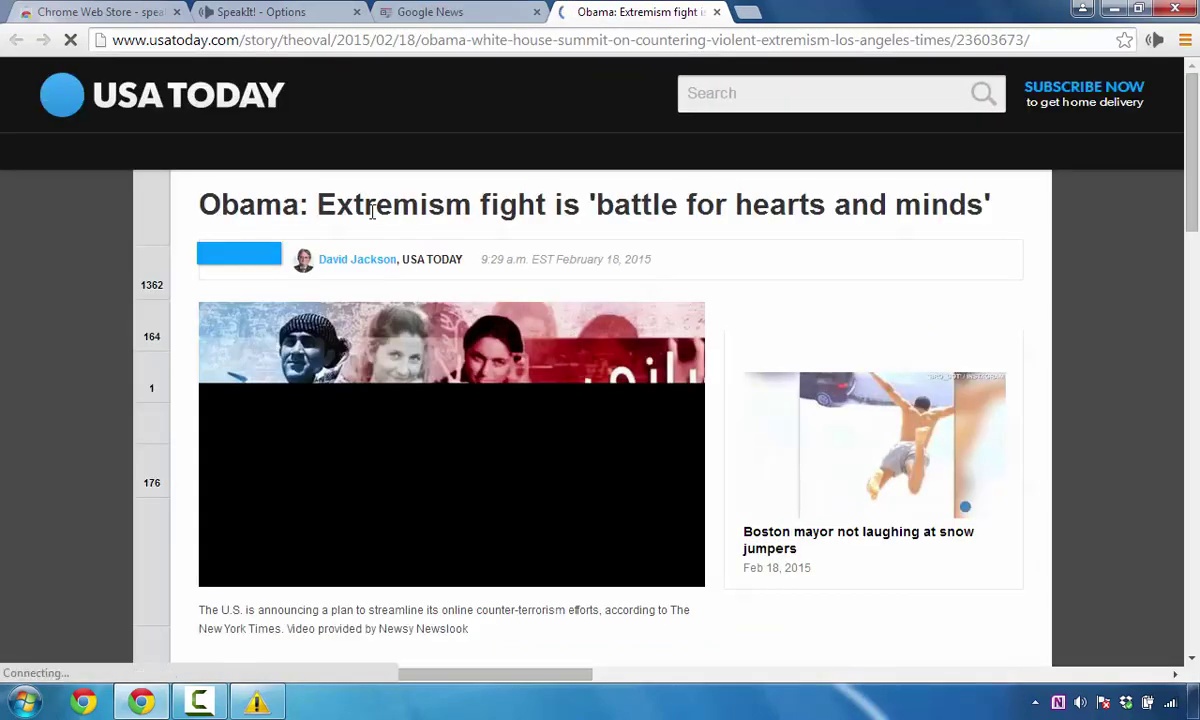
Scroll down the USA Today article to where its body text begins
{"action": "scroll", "coordinate": [372, 220], "scroll_direction": "down", "scroll_amount": 1}
{"action": "scroll", "coordinate": [372, 220], "scroll_direction": "down", "scroll_amount": 1}
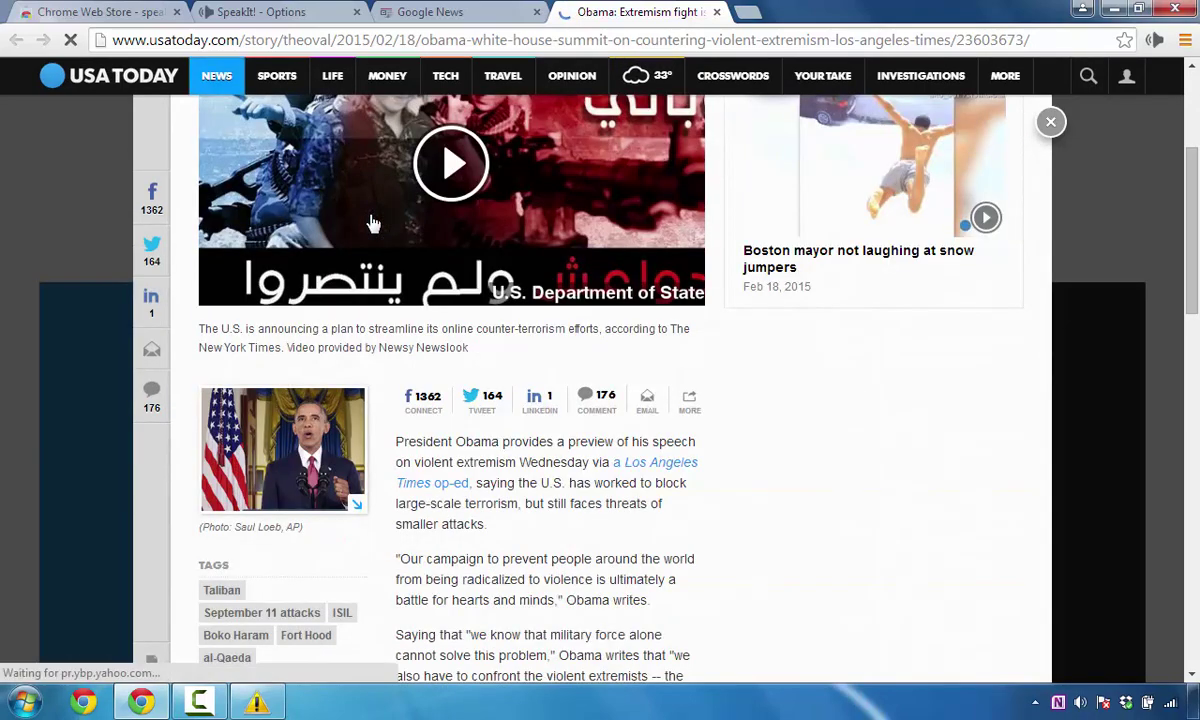
{"action": "scroll", "coordinate": [372, 220], "scroll_direction": "down", "scroll_amount": 1}
{"action": "scroll", "coordinate": [371, 221], "scroll_direction": "down", "scroll_amount": 2}
{"action": "scroll", "coordinate": [372, 220], "scroll_direction": "down", "scroll_amount": 2}
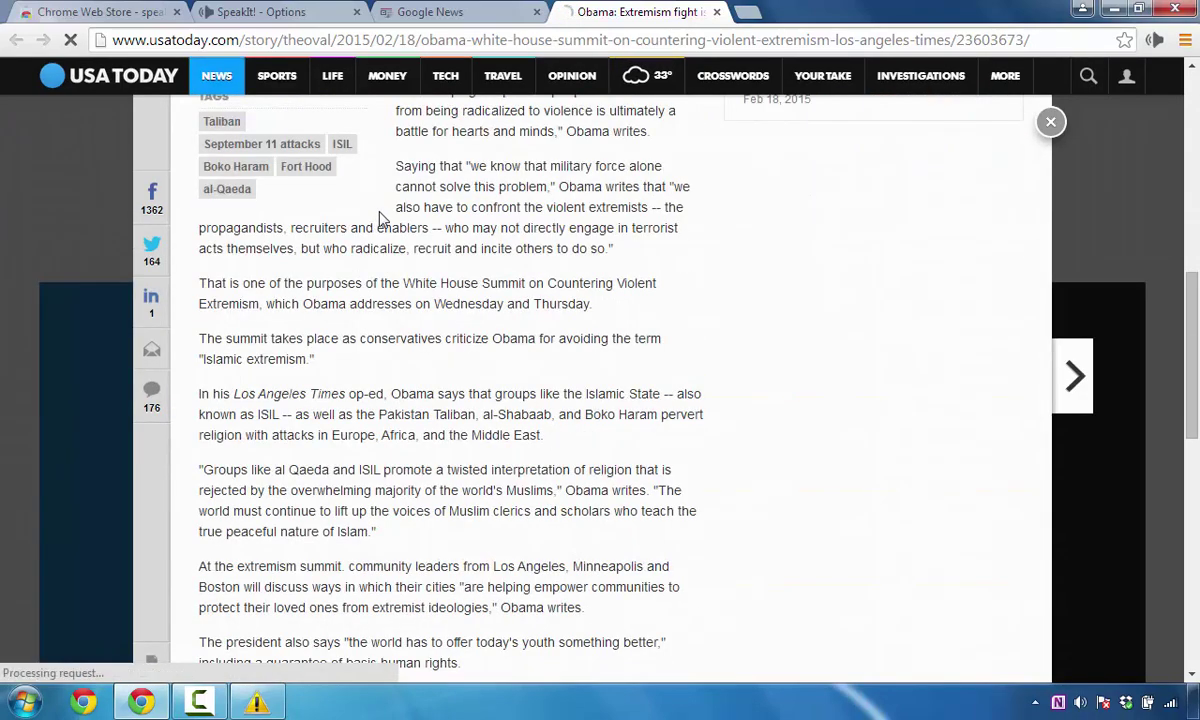
{"action": "scroll", "coordinate": [377, 219], "scroll_direction": "up", "scroll_amount": 2}
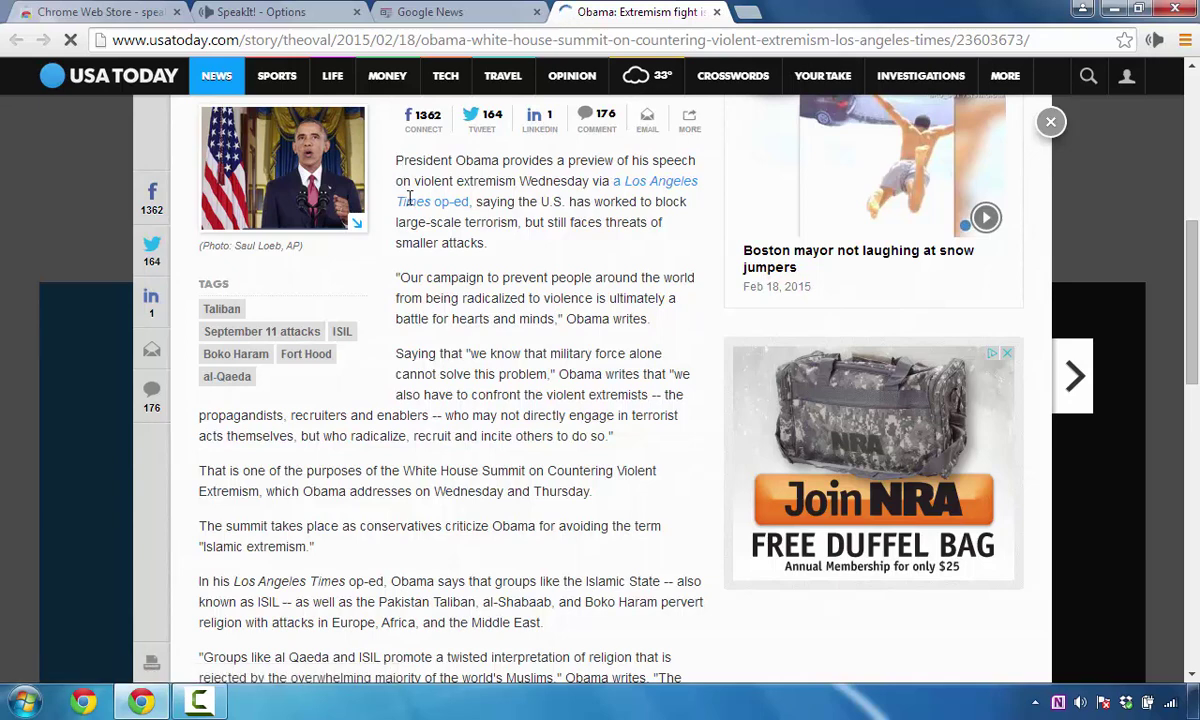
Select the article's first two paragraphs and have SpeakIt! read them aloud
{"action": "left_click_drag", "start_coordinate": [397, 160], "coordinate": [430, 201]}
{"action": "mouse_move", "coordinate": [408, 270]}
{"action": "left_mouse_down"}
{"action": "mouse_move", "coordinate": [415, 377]}
{"action": "mouse_move", "coordinate": [397, 353]}
{"action": "mouse_move", "coordinate": [659, 324]}
{"action": "left_mouse_up"}
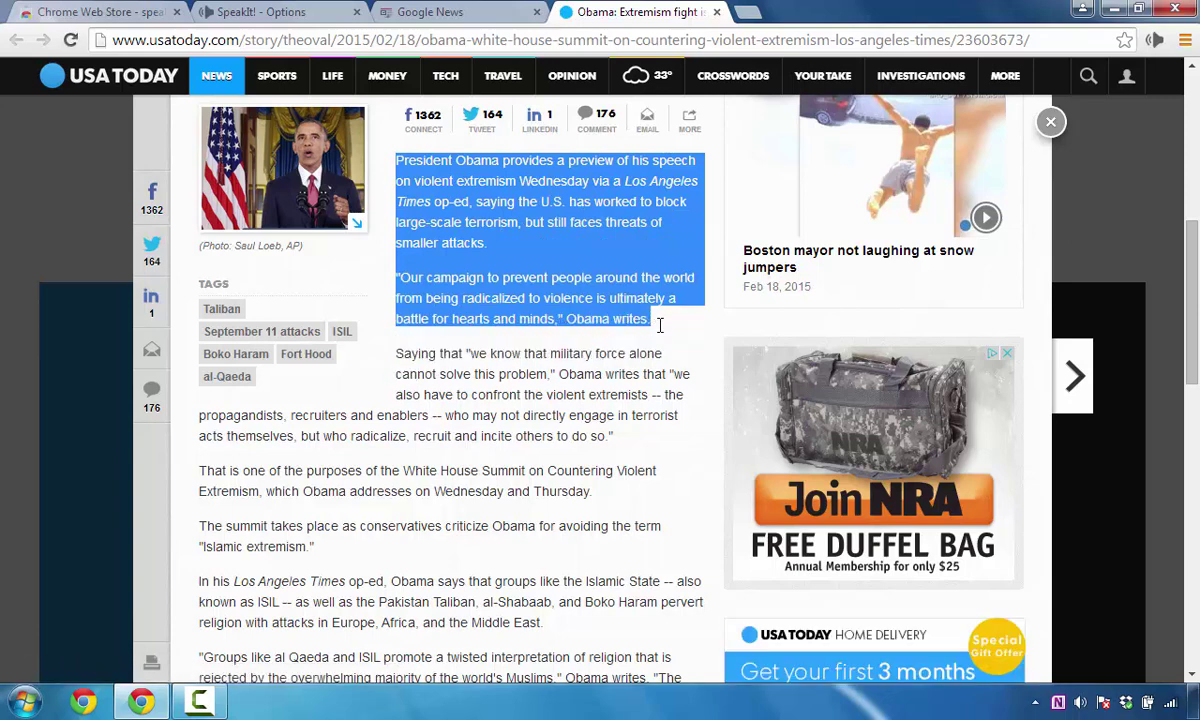
{"action": "right_click", "coordinate": [482, 228]}
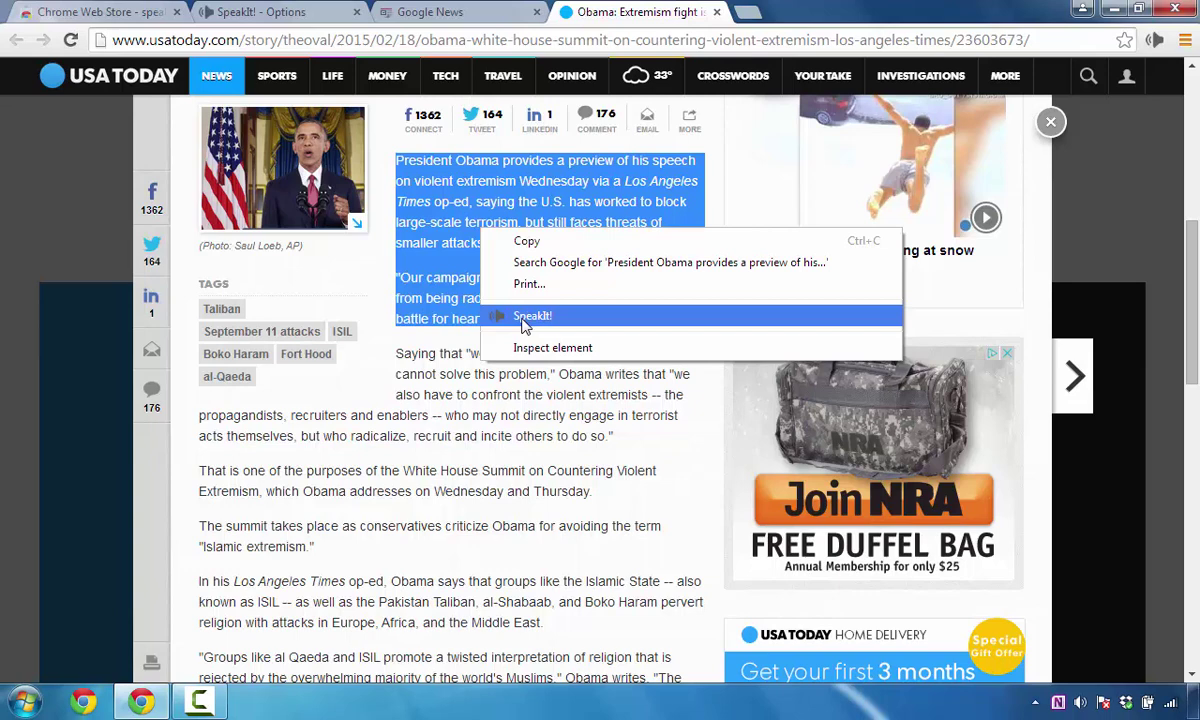
{"action": "left_click", "coordinate": [524, 318]}
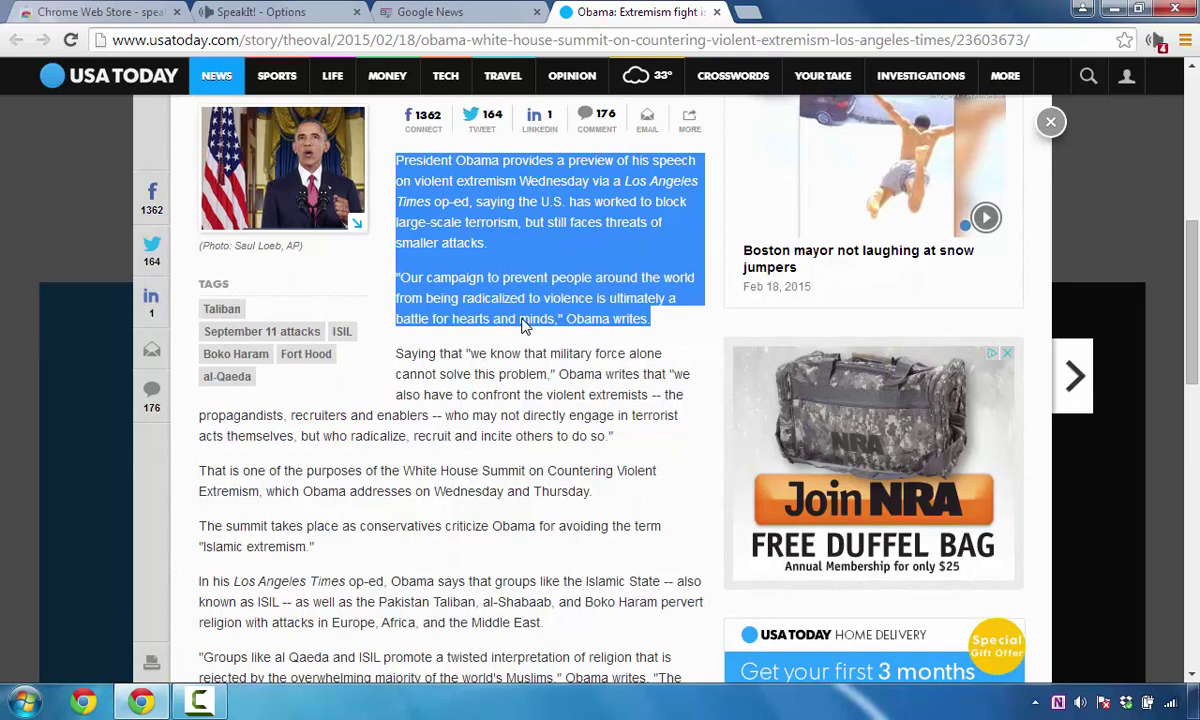